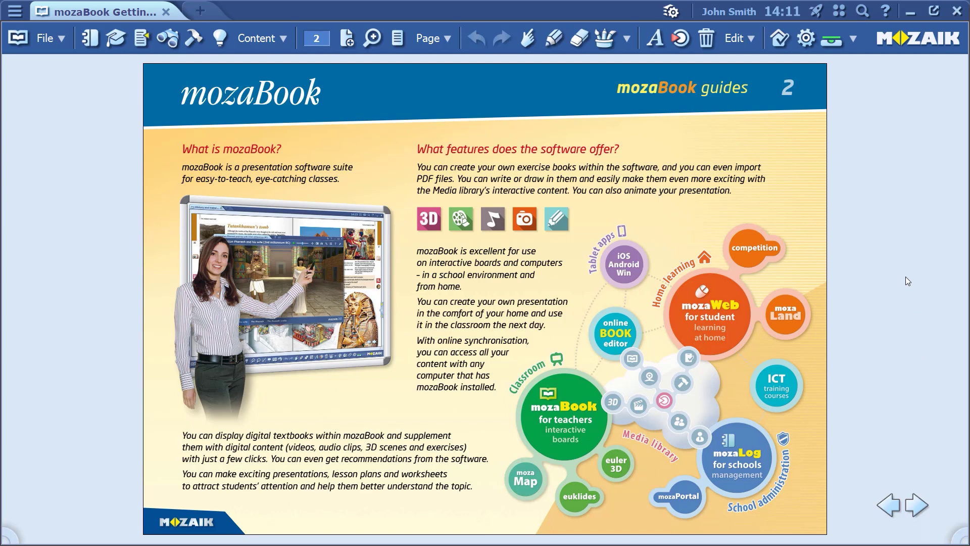
- Open Group management from the classwork menu to view groups 8.B and Zengo Home Group
left_click(778, 45)
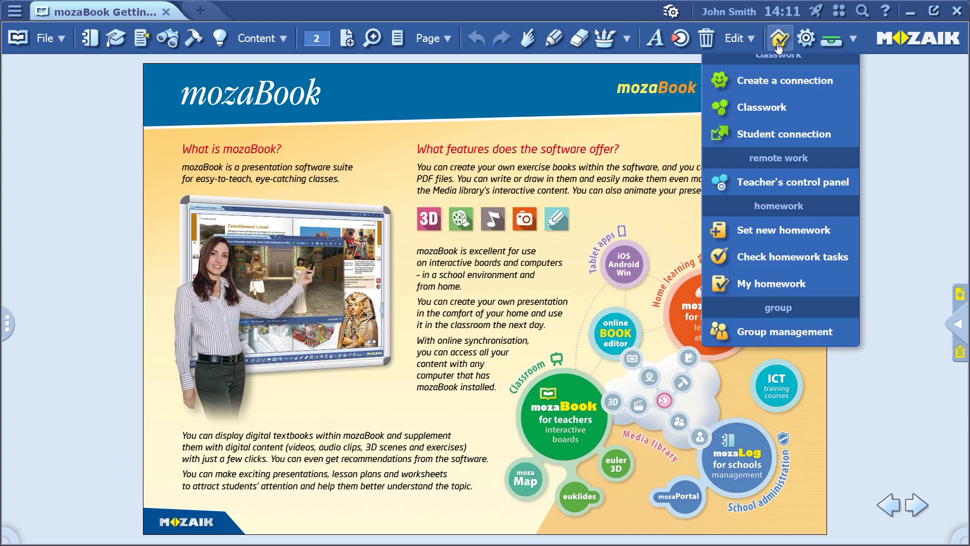
left_click(765, 343)
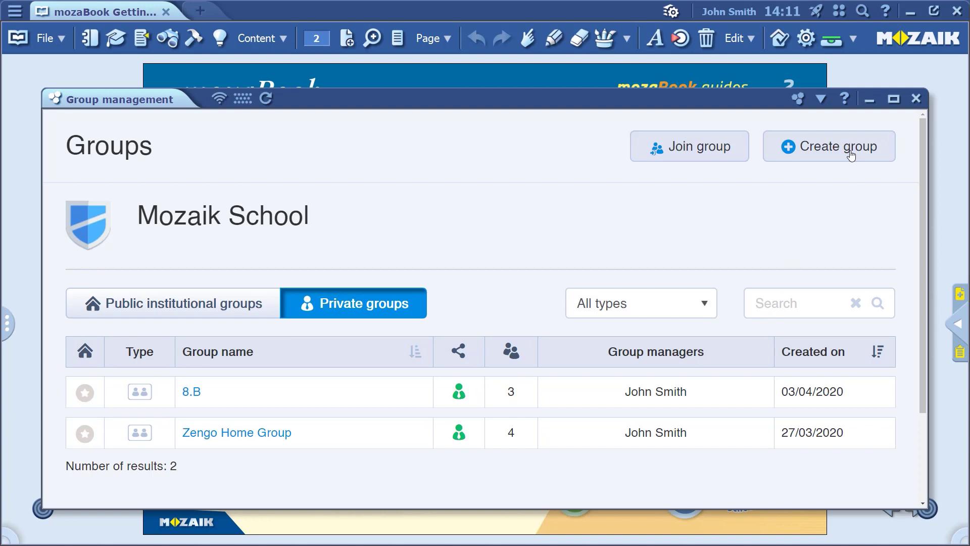
- Start a new group, review the General group option, then return to a Class-type School group
left_click(829, 153)
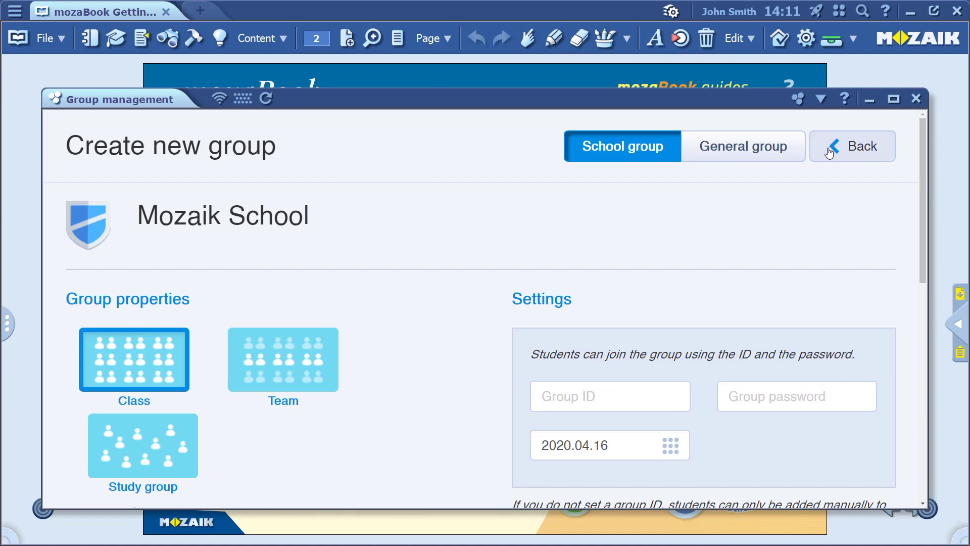
left_click(771, 151)
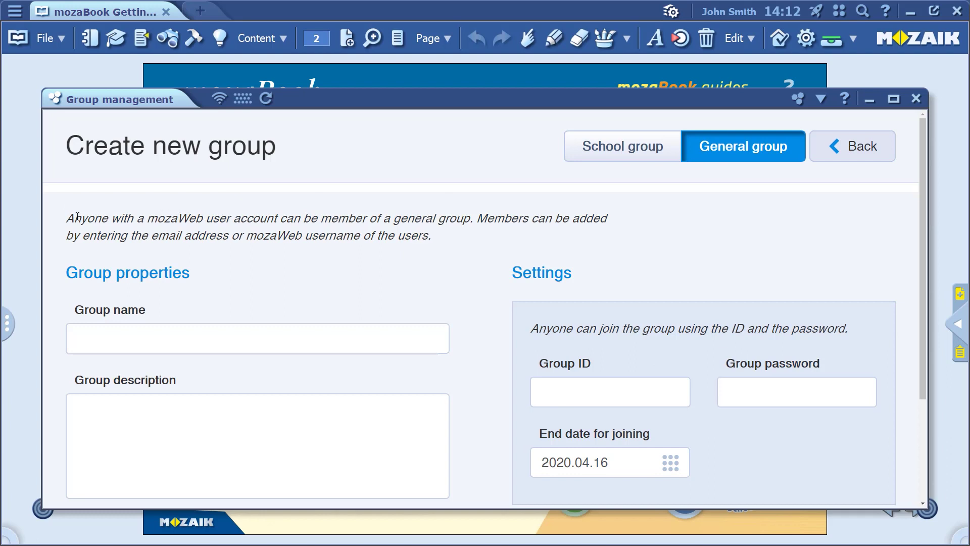
left_click_drag(74, 219, 461, 223)
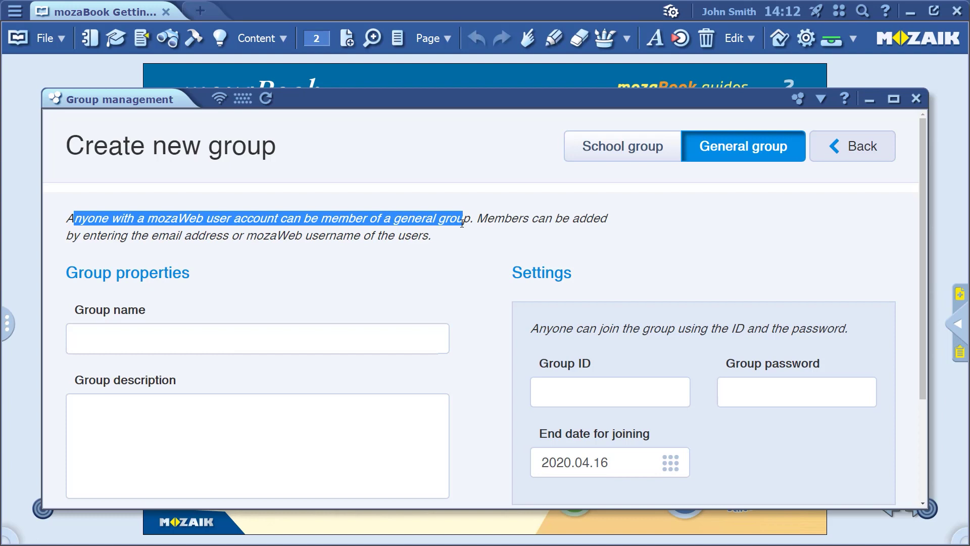
left_click(605, 157)
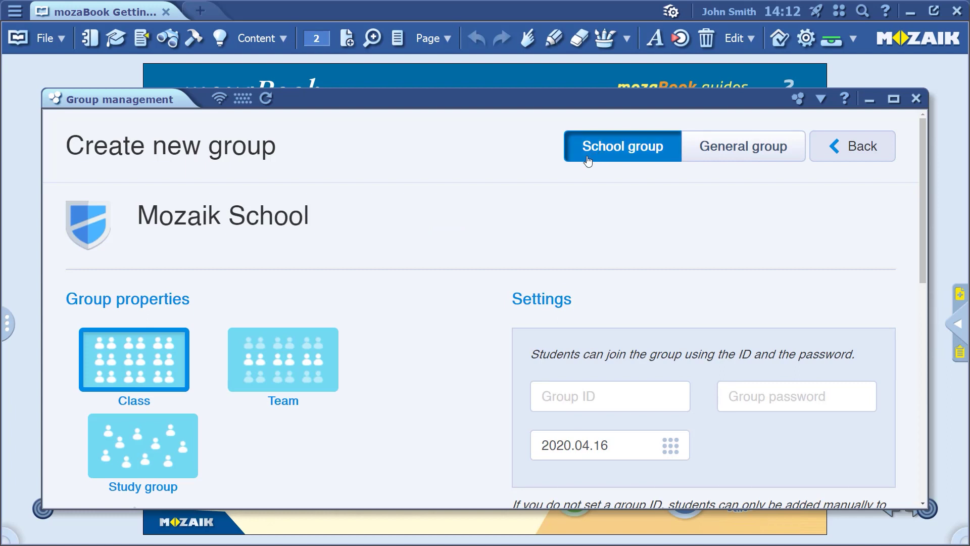
scroll(513, 317, "down", 1)
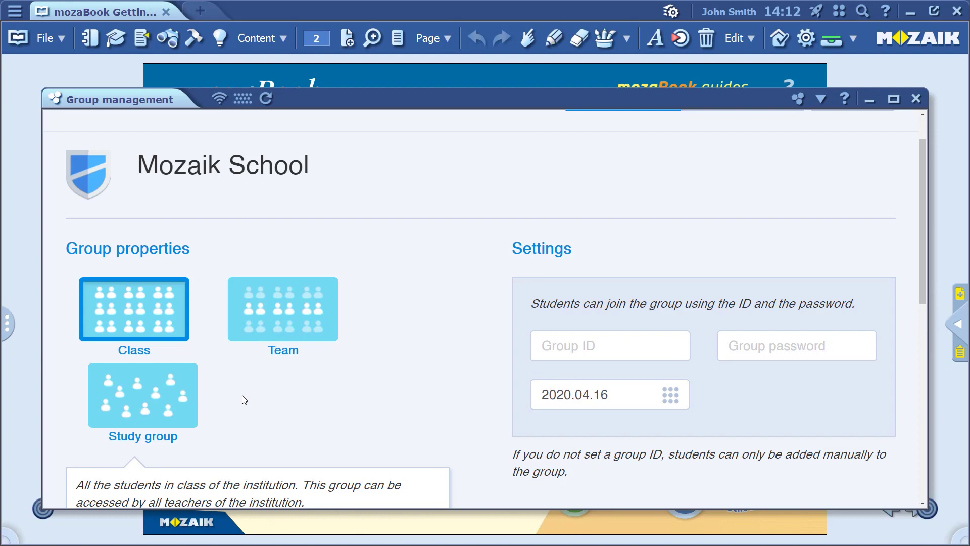
scroll(244, 401, "down", 2)
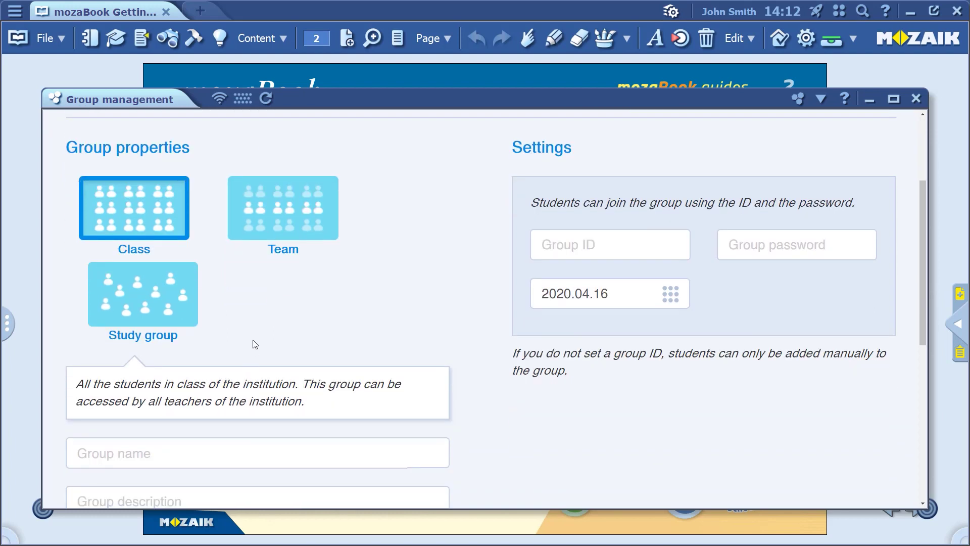
scroll(255, 344, "down", 1)
- Enter '2.B' as the new group's name
left_click(170, 403)
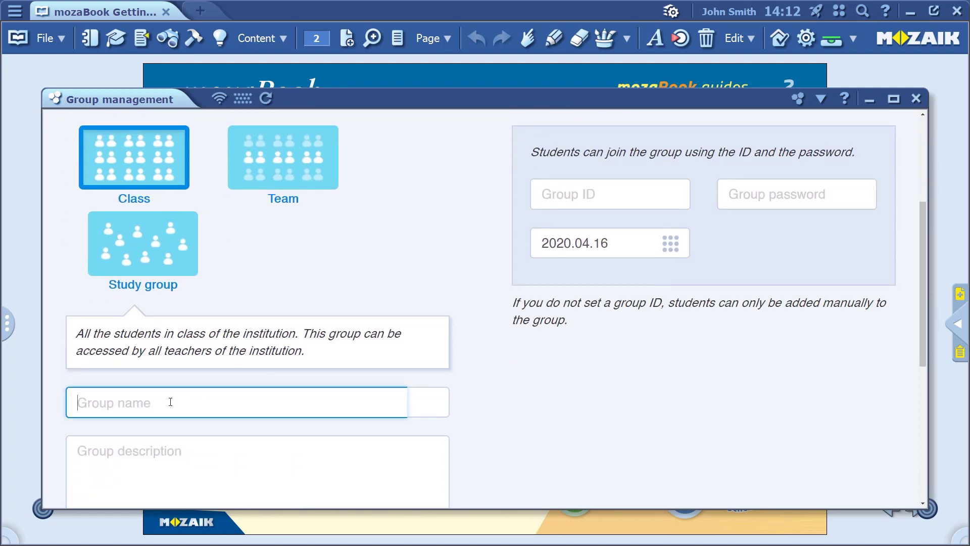
type("2.B")
scroll(500, 428, "down", 4)
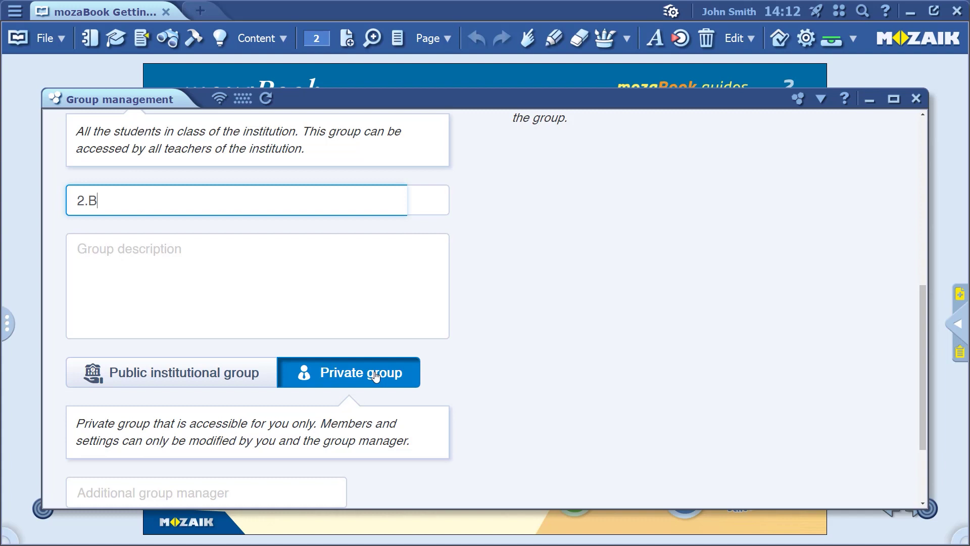
- Make 2.B a Public institutional group and review who can access it
left_click(207, 373)
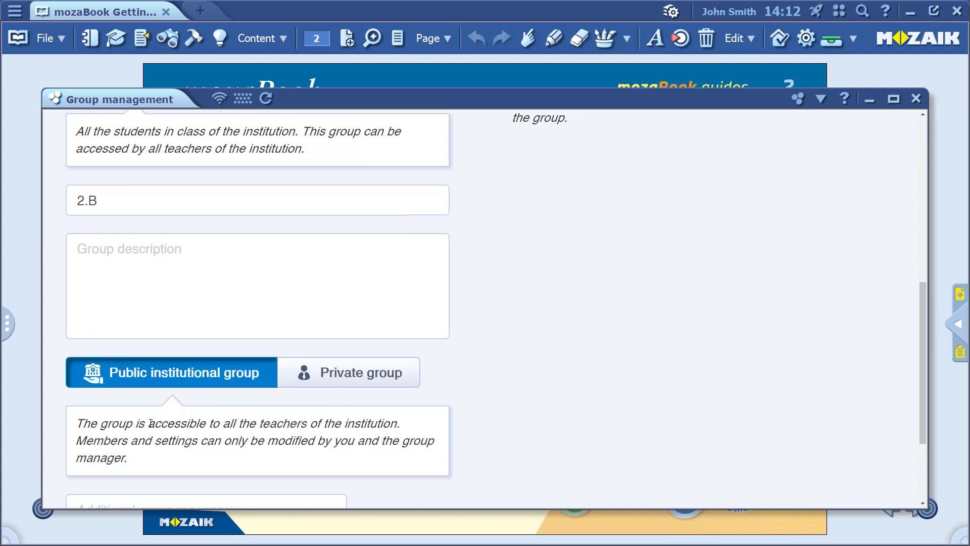
left_click_drag(148, 423, 397, 423)
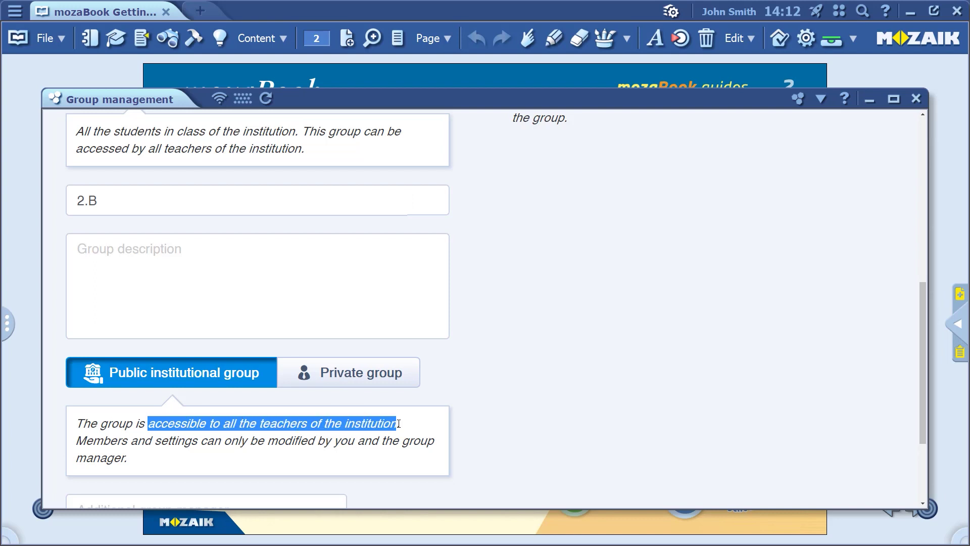
left_click(493, 415)
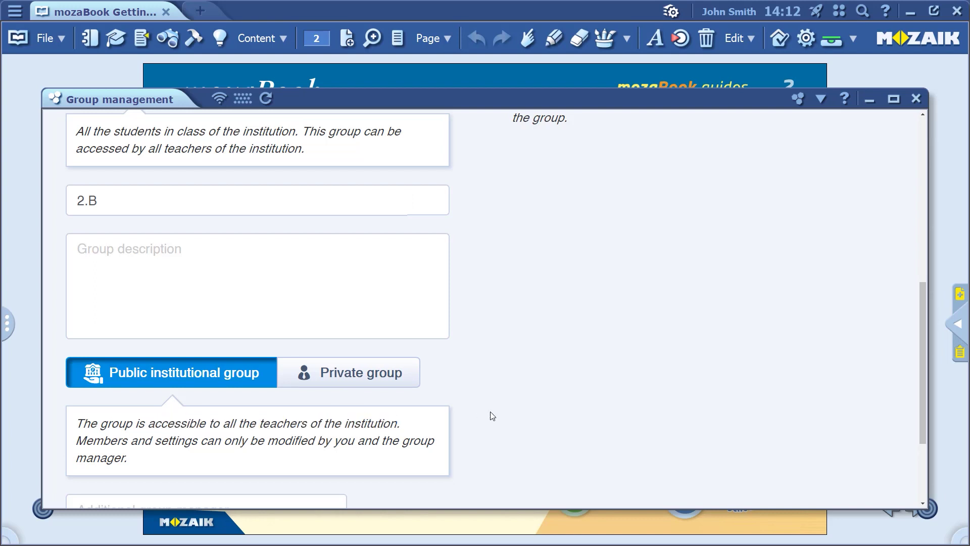
scroll(493, 415, "down", 1)
scroll(493, 416, "down", 1)
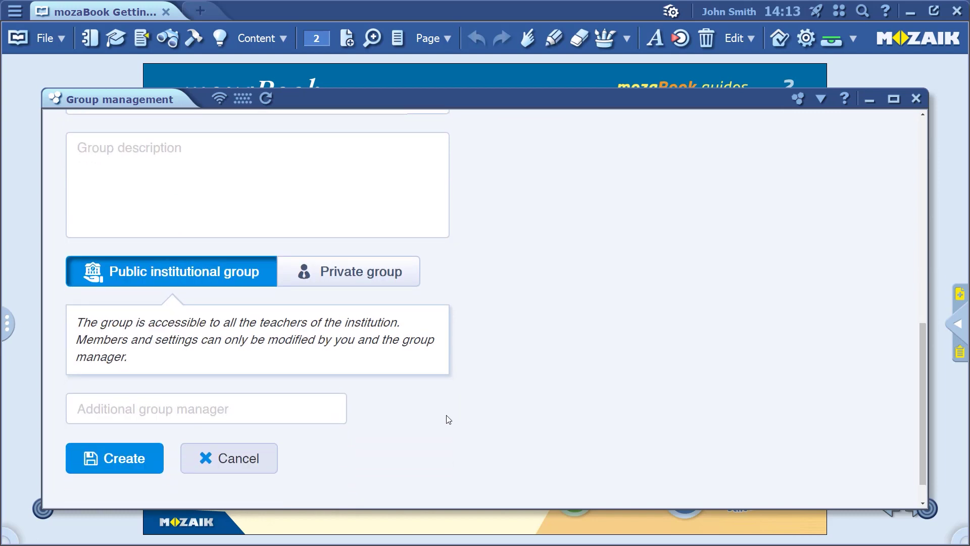
scroll(498, 424, "up", 8)
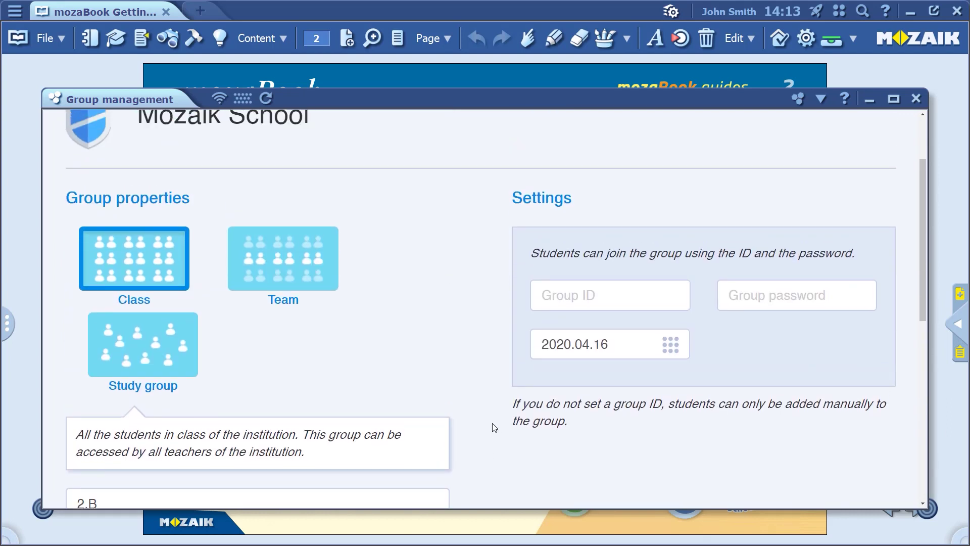
- Give 2.B the group ID 'School' and a join password, create it, and return to the list
left_click(543, 291)
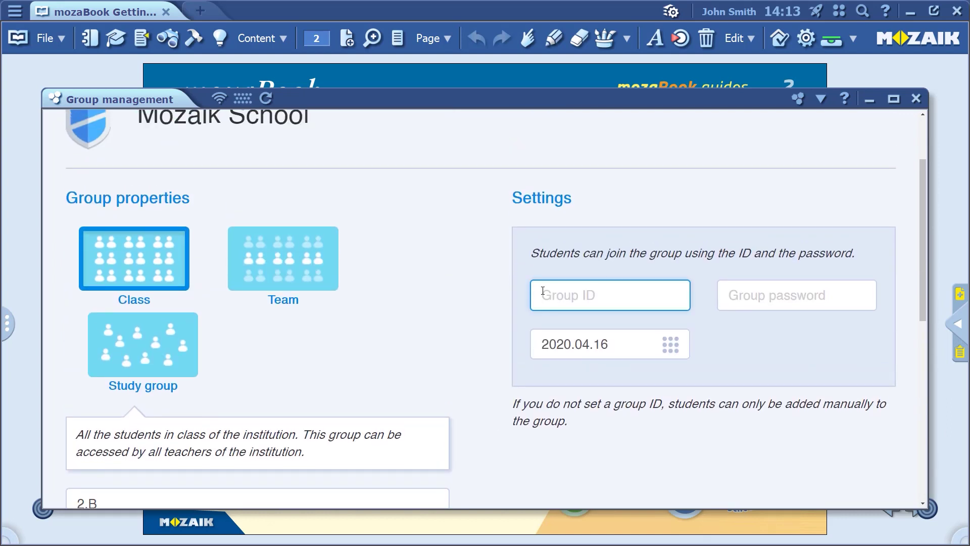
type("School")
left_click(768, 307)
type("2B")
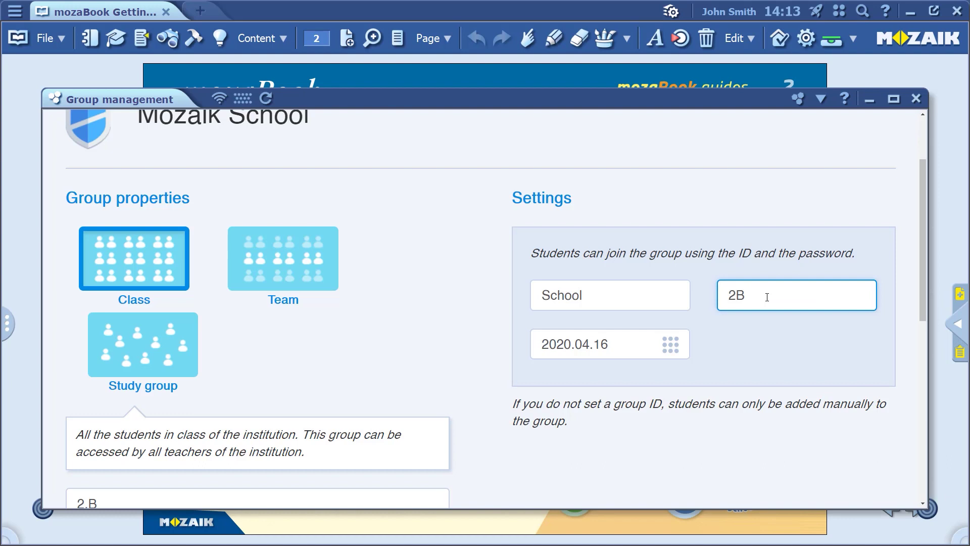
scroll(611, 419, "down", 5)
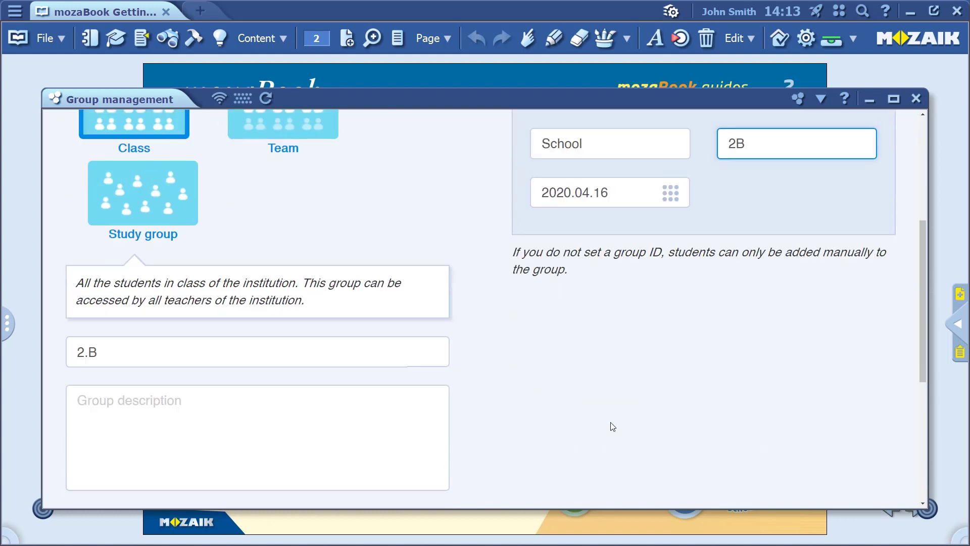
scroll(611, 419, "down", 3)
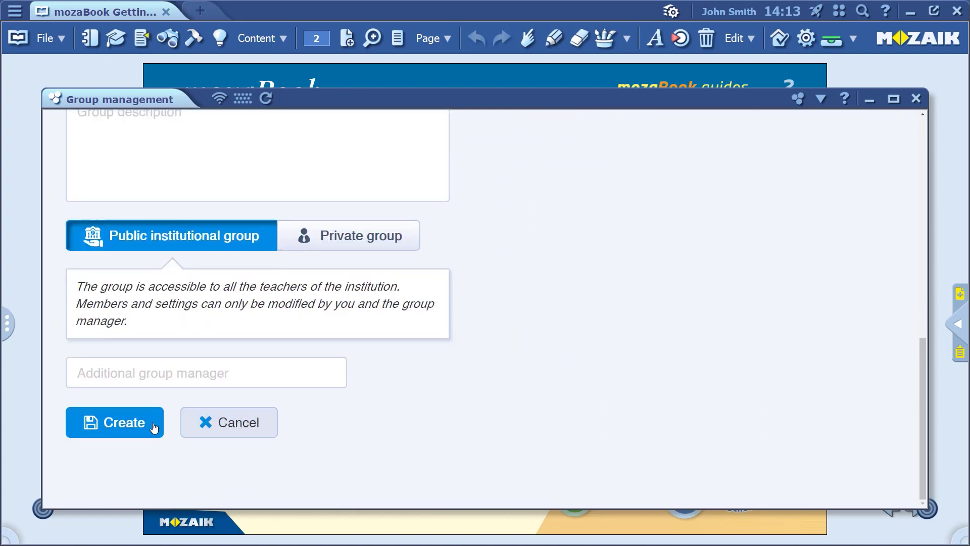
left_click(146, 428)
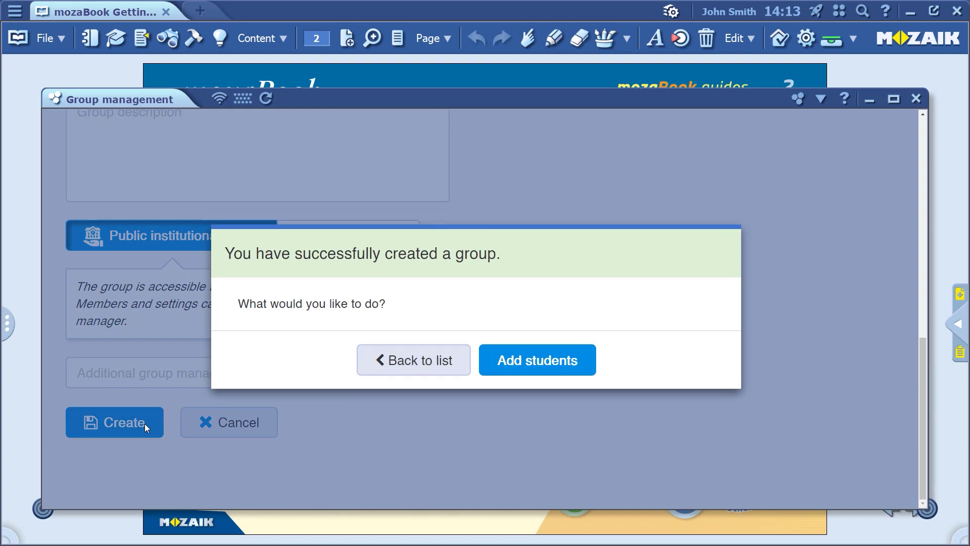
left_click(400, 373)
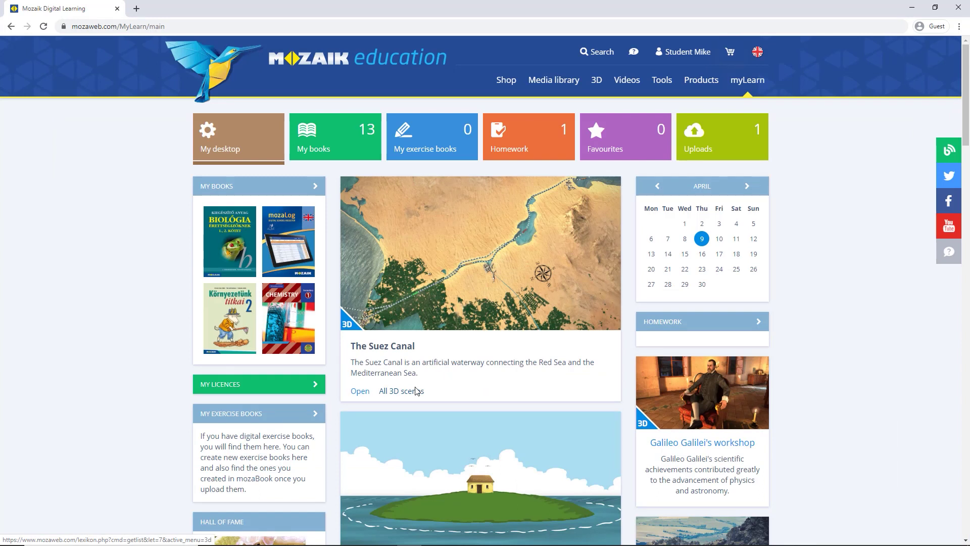
- On mozaweb.com, join the student account to group ID 'School' using the group password
left_click(678, 56)
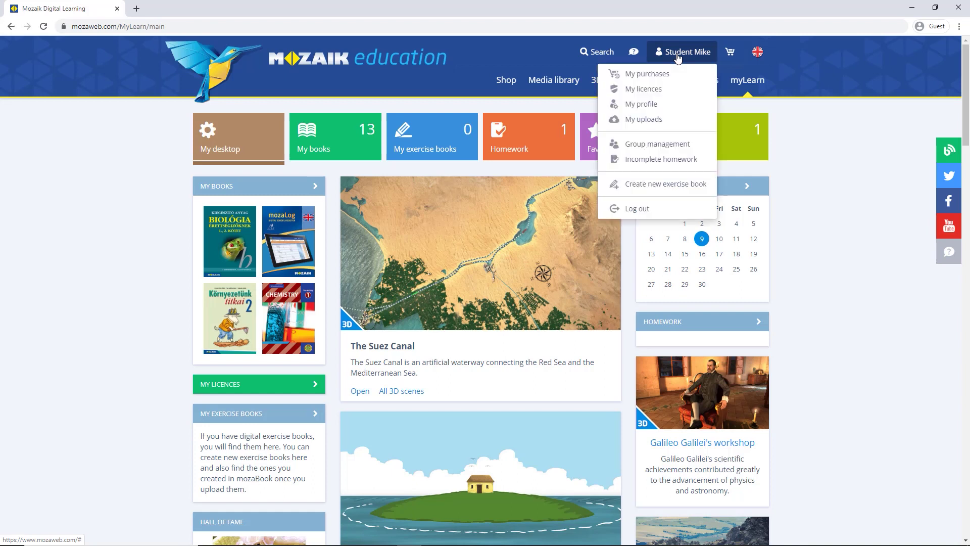
left_click(669, 147)
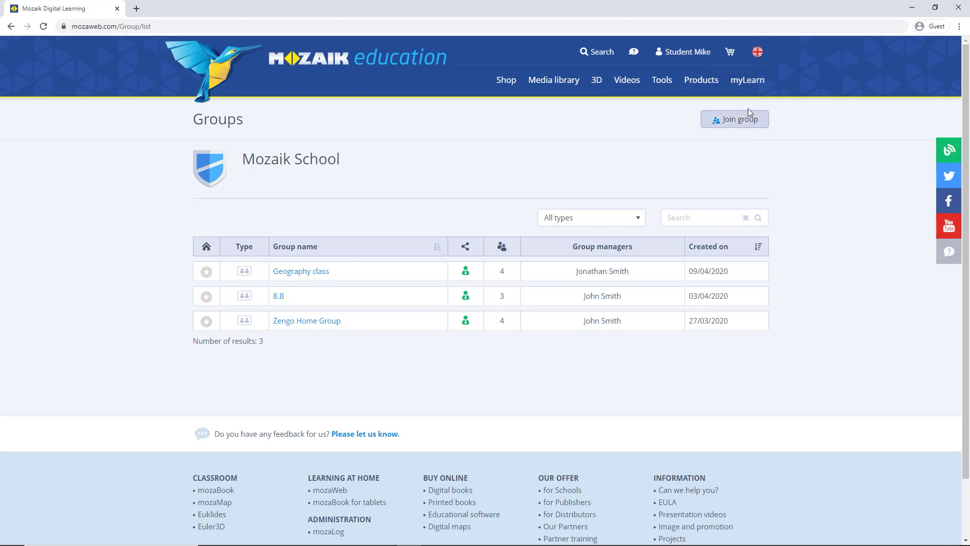
left_click(737, 121)
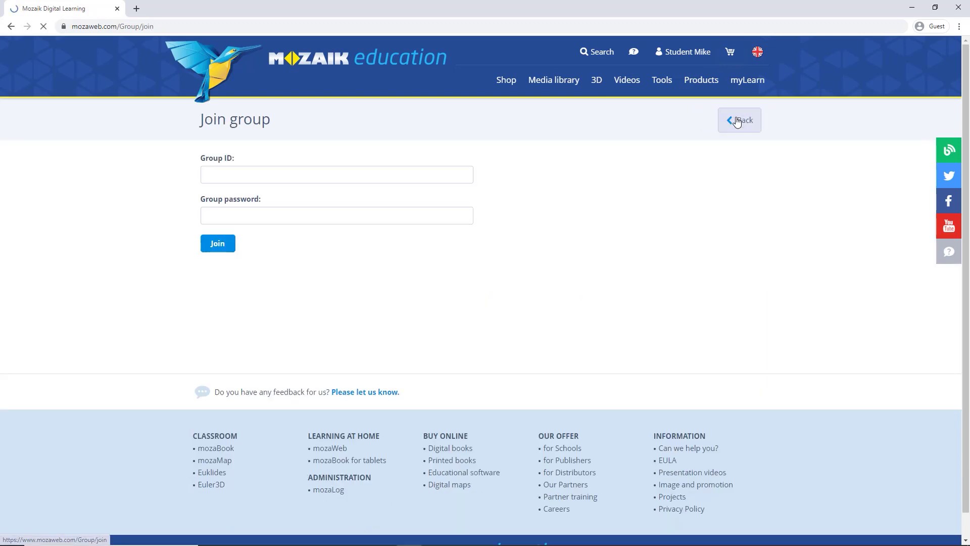
left_click(406, 169)
type("School")
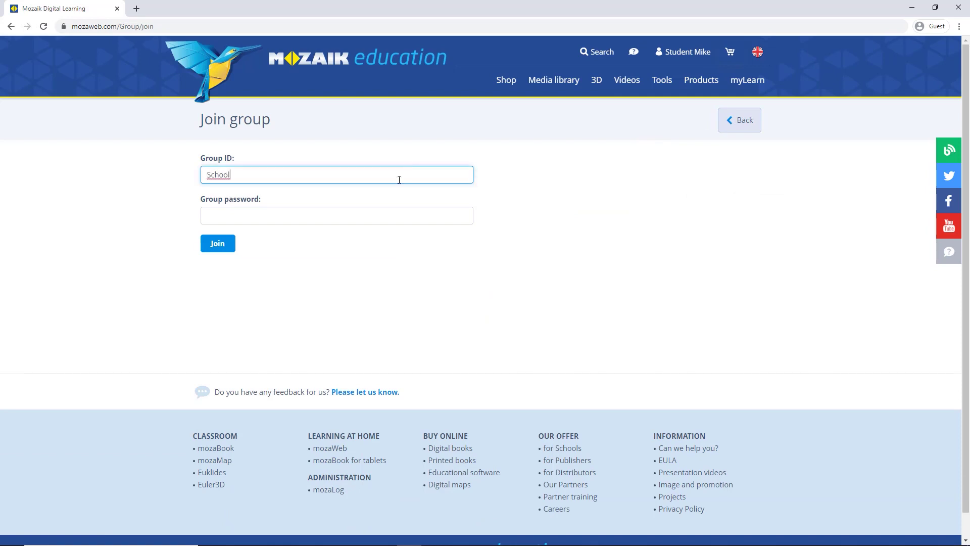
left_click(379, 213)
type("12")
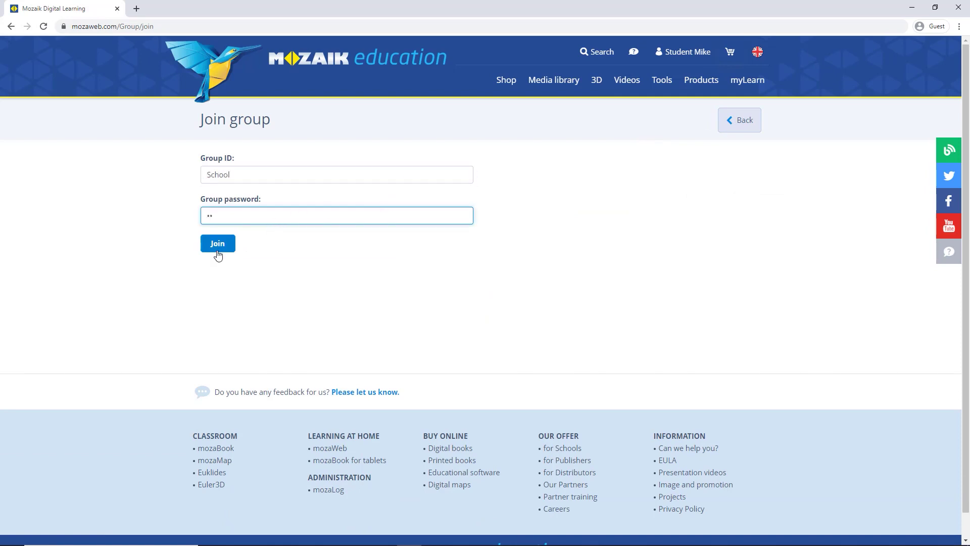
left_click(217, 250)
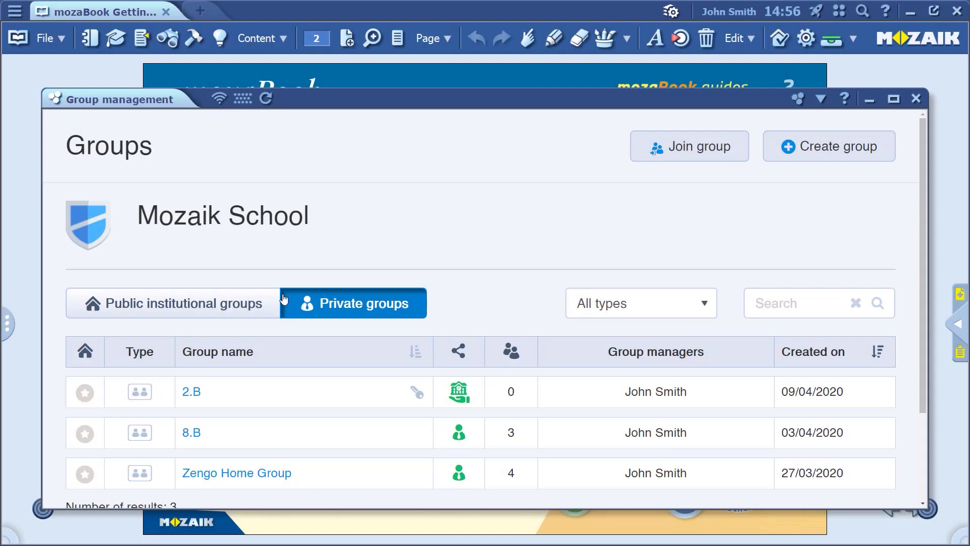
- Open 2.B's member list and drag a second student from the student list into Group members
left_click(200, 394)
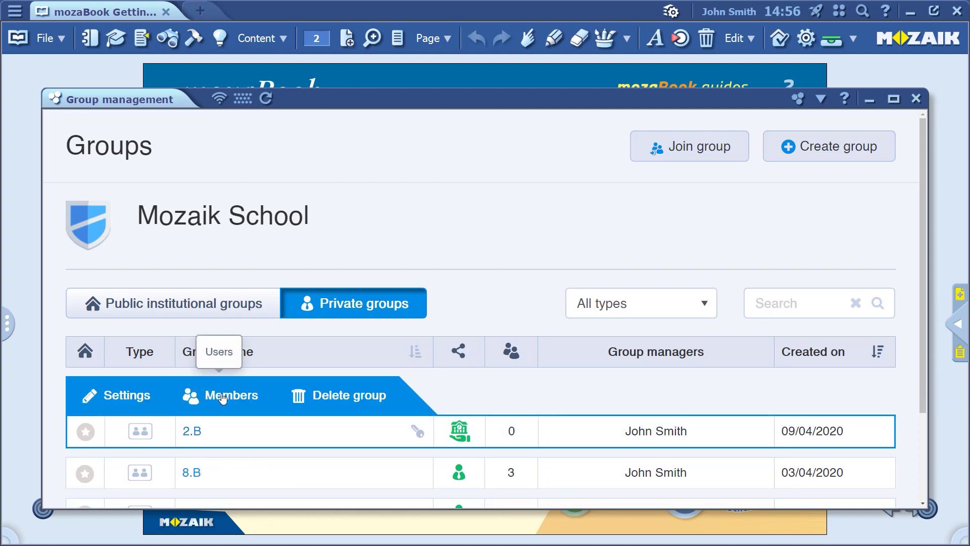
left_click(223, 397)
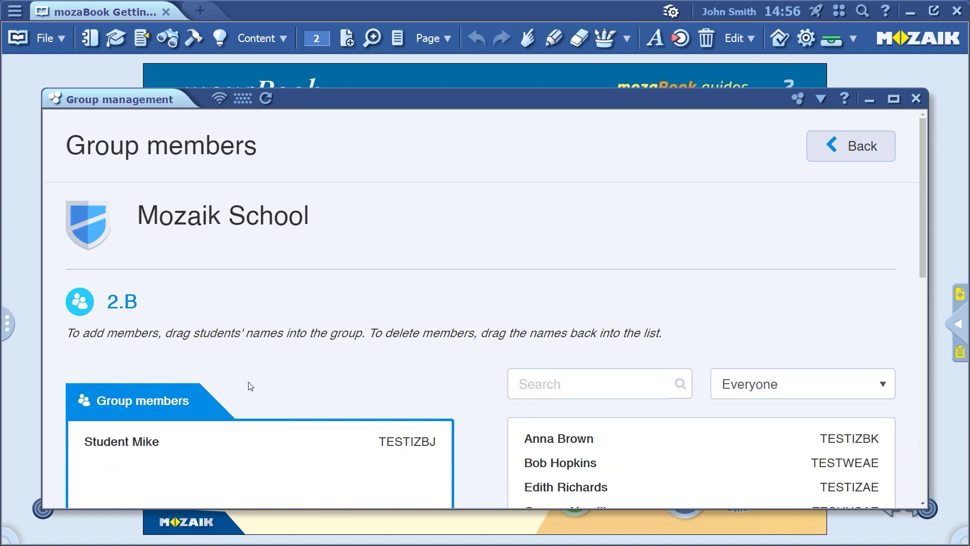
scroll(255, 375, "down", 3)
scroll(257, 374, "down", 1)
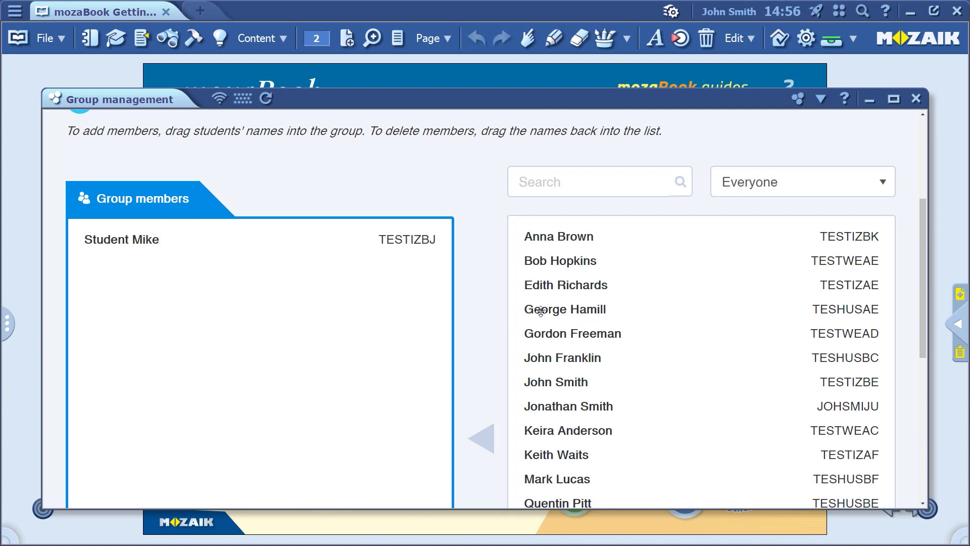
left_click_drag(541, 311, 347, 316)
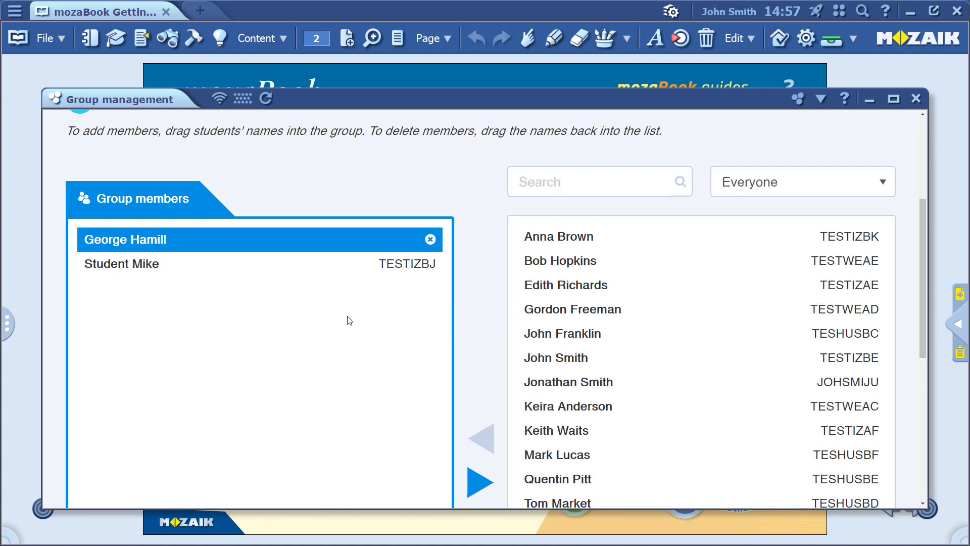
- Send the invitation to the 1 new 2.B member and recheck the two-member list
scroll(648, 301, "down", 5)
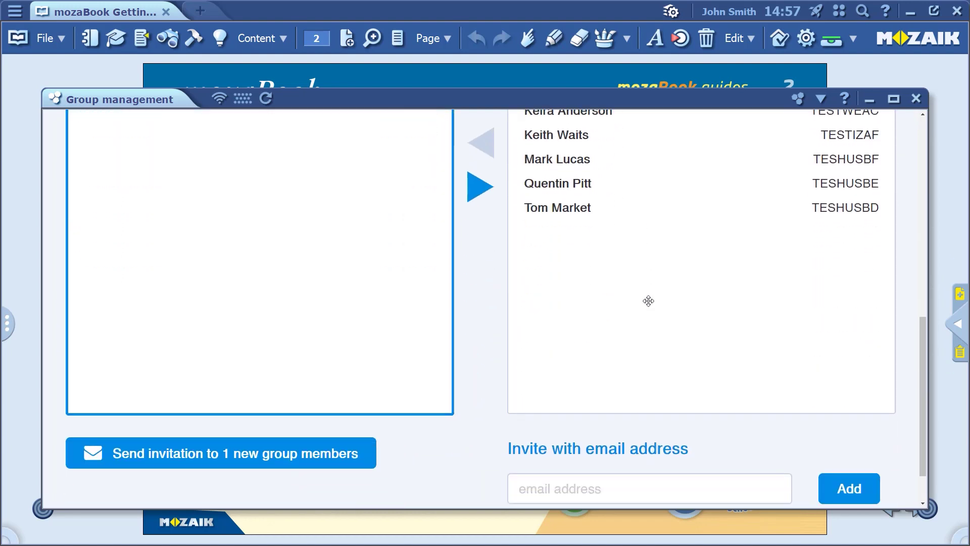
scroll(649, 302, "down", 2)
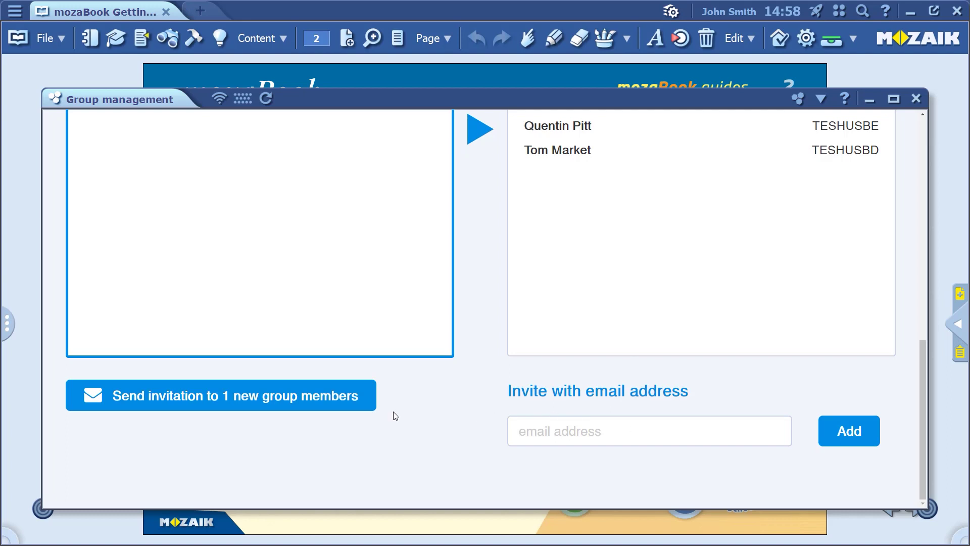
left_click(250, 398)
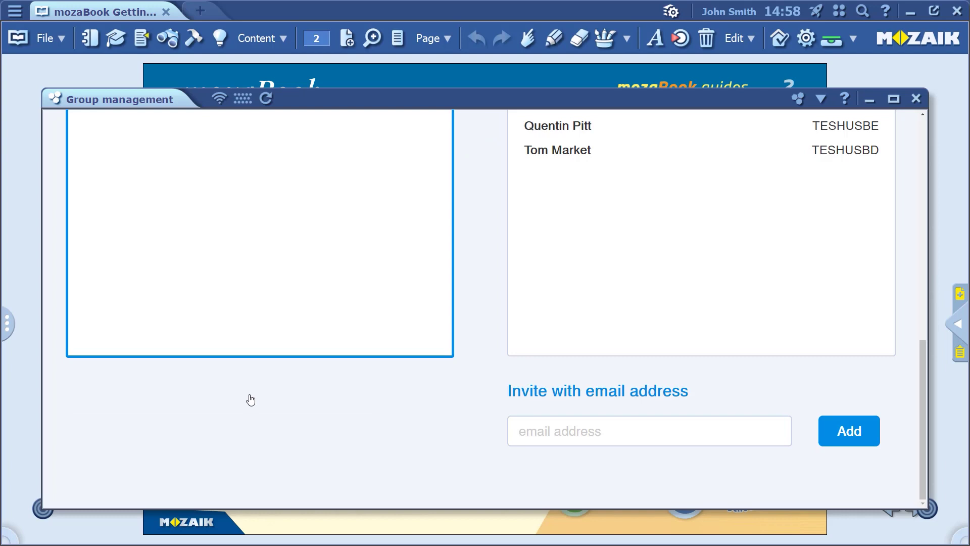
scroll(296, 384, "up", 8)
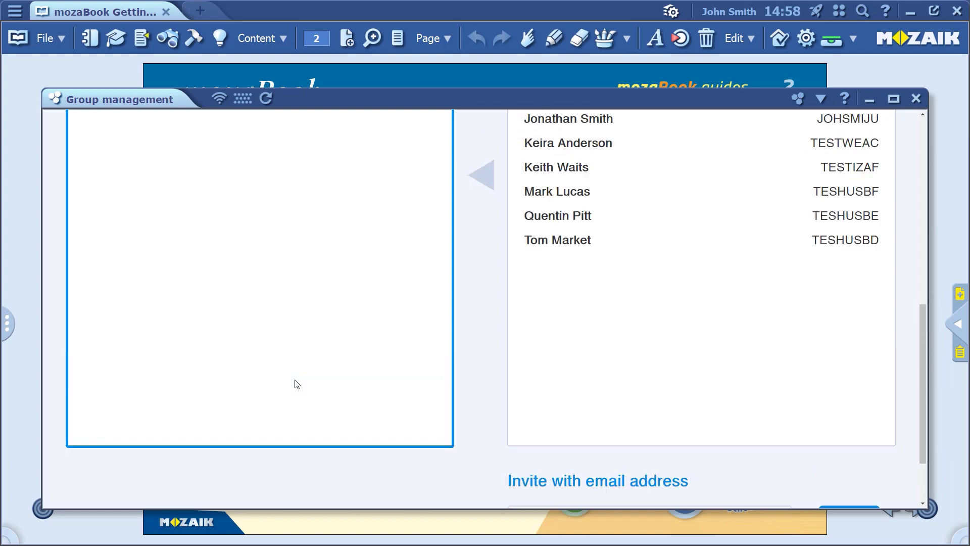
scroll(296, 384, "up", 1)
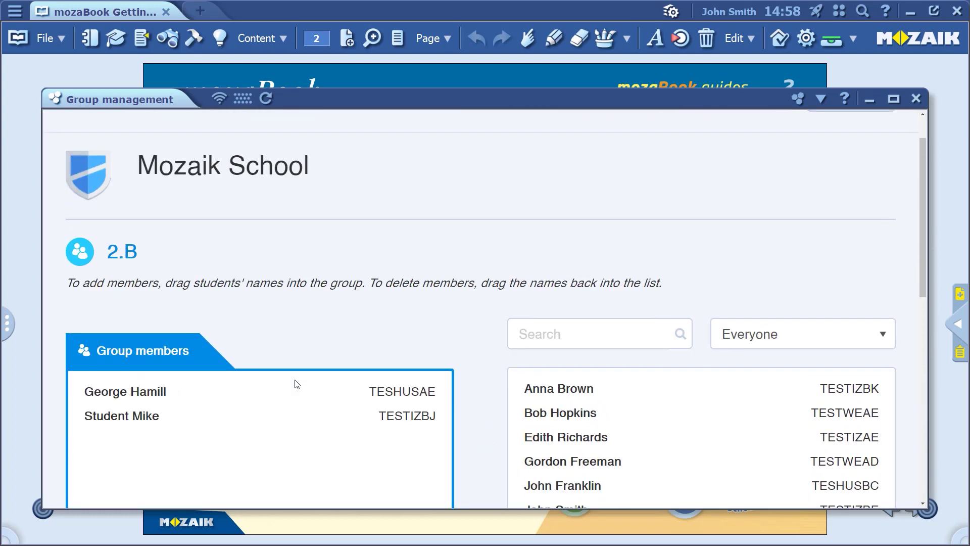